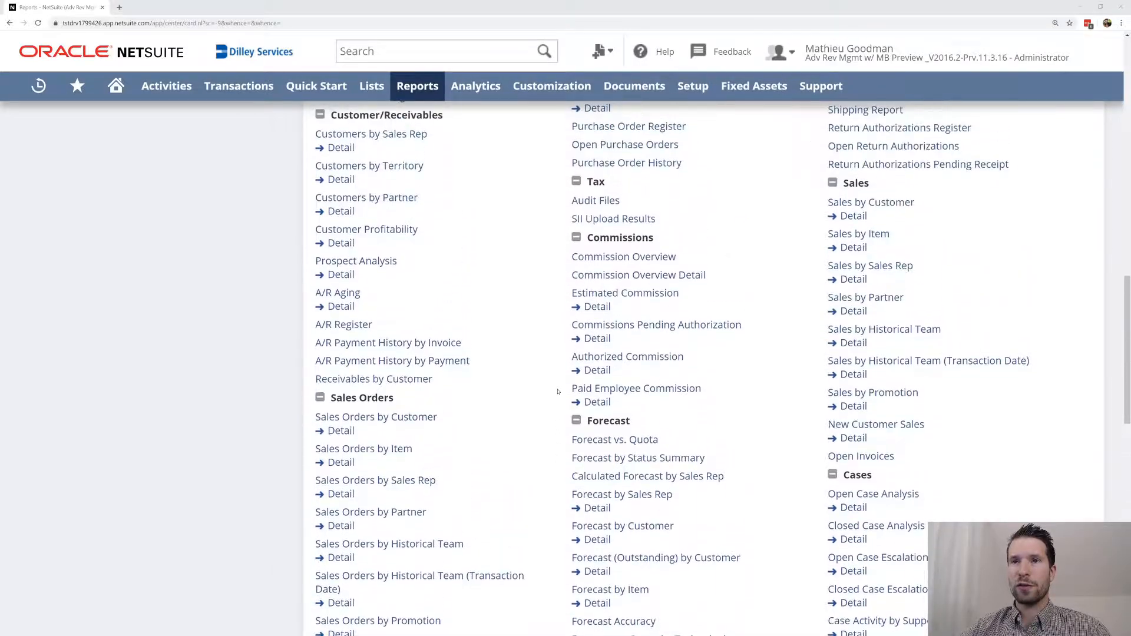
- Open the Sales by Customer summary report from the Sales report category
scroll(558, 391, up, 9)
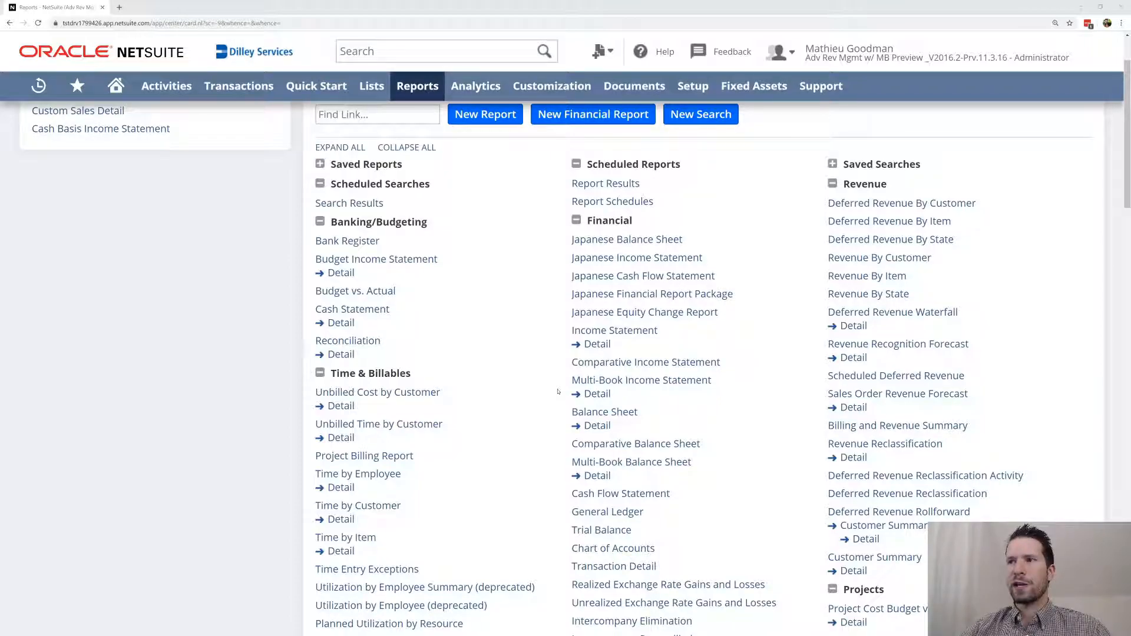
scroll(558, 392, up, 2)
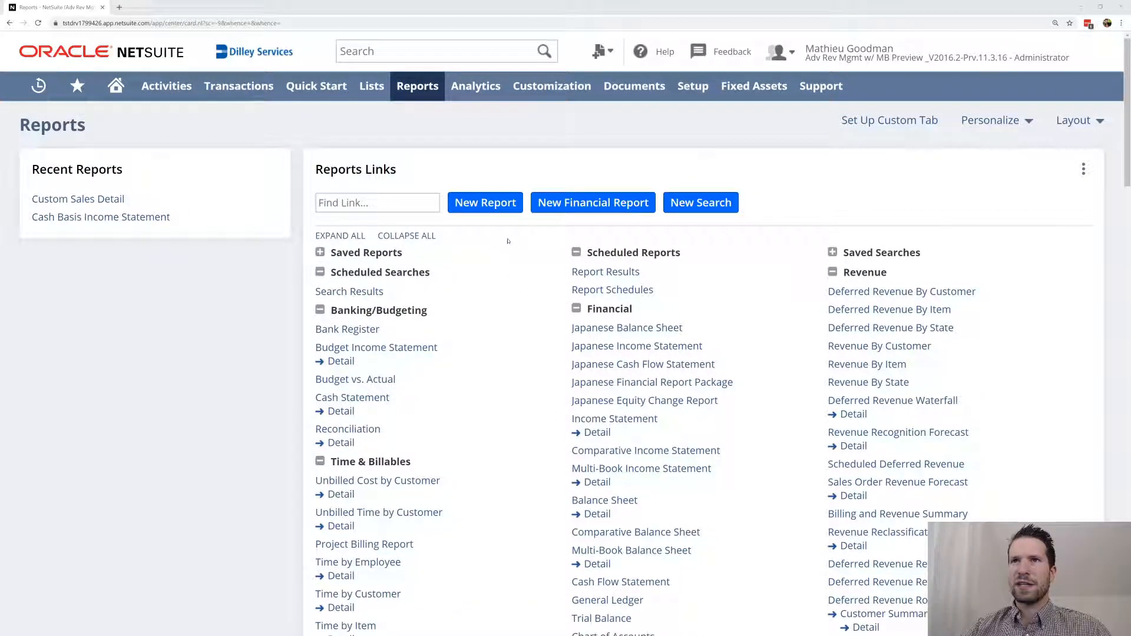
mouse_move(418, 92)
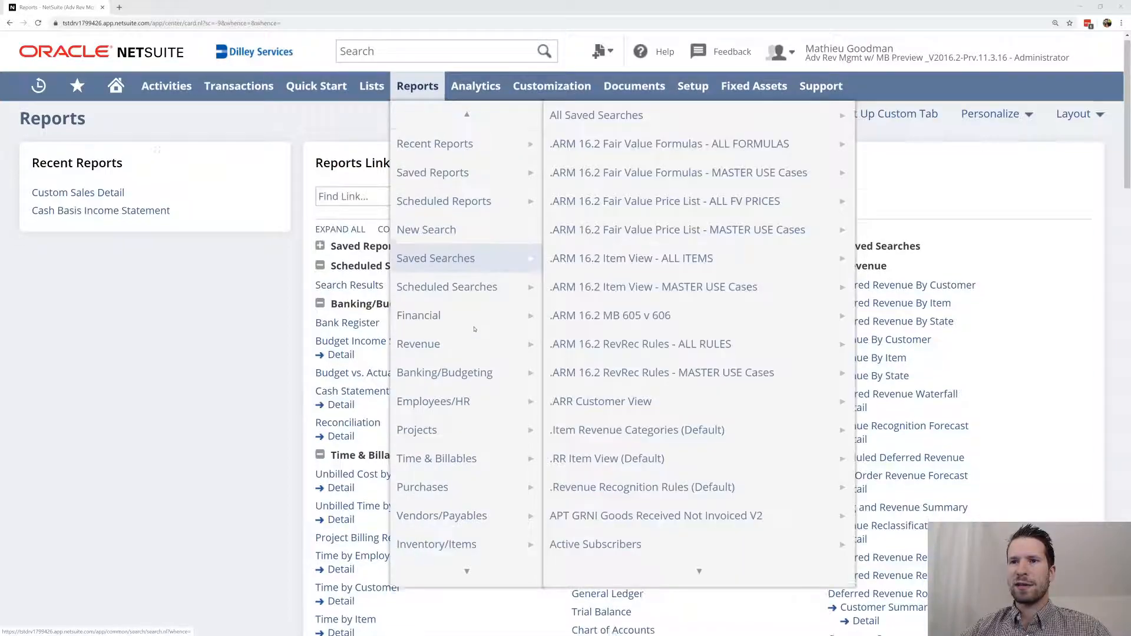
scroll(469, 339, down, 5)
mouse_move(469, 342)
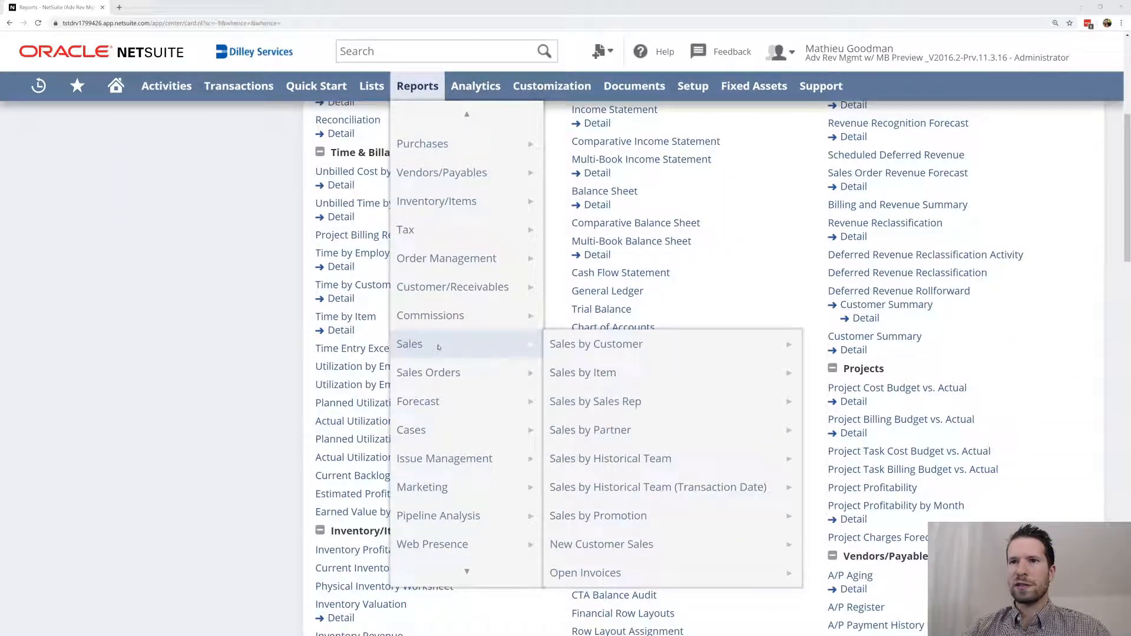
mouse_move(590, 347)
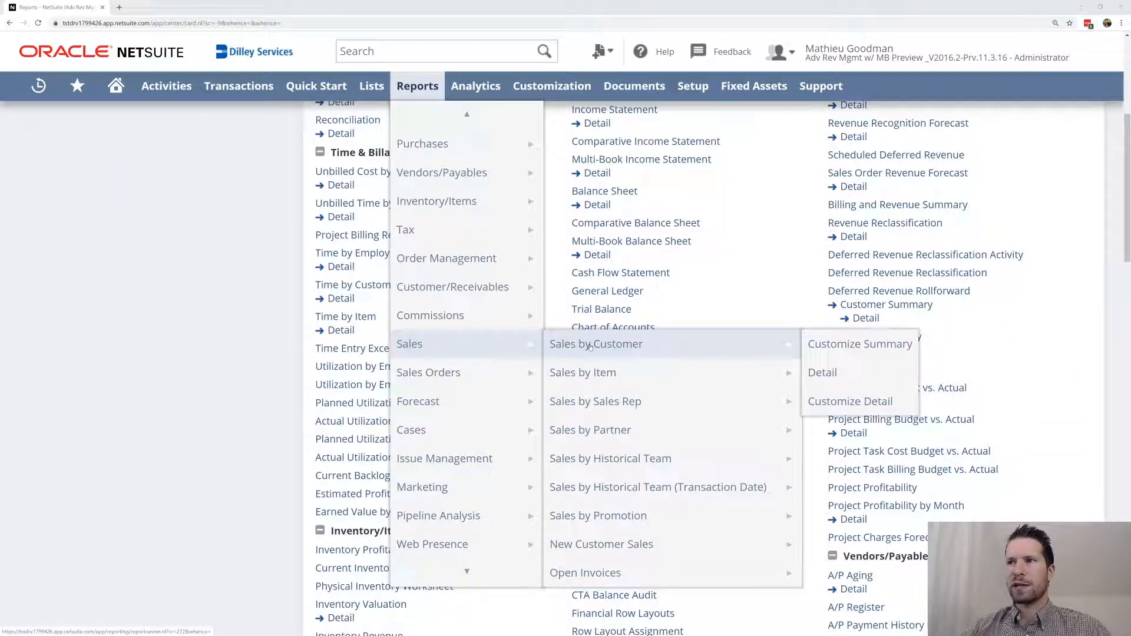
click(596, 347)
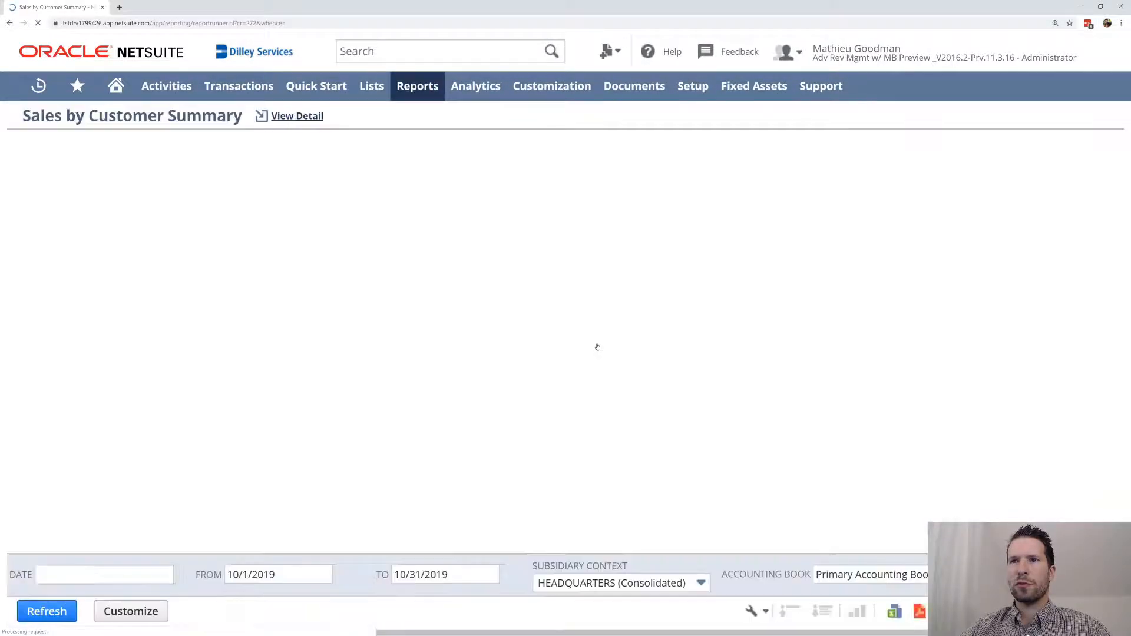
- Set the report's From date to 10/1/2010 and refresh the results
click(283, 573)
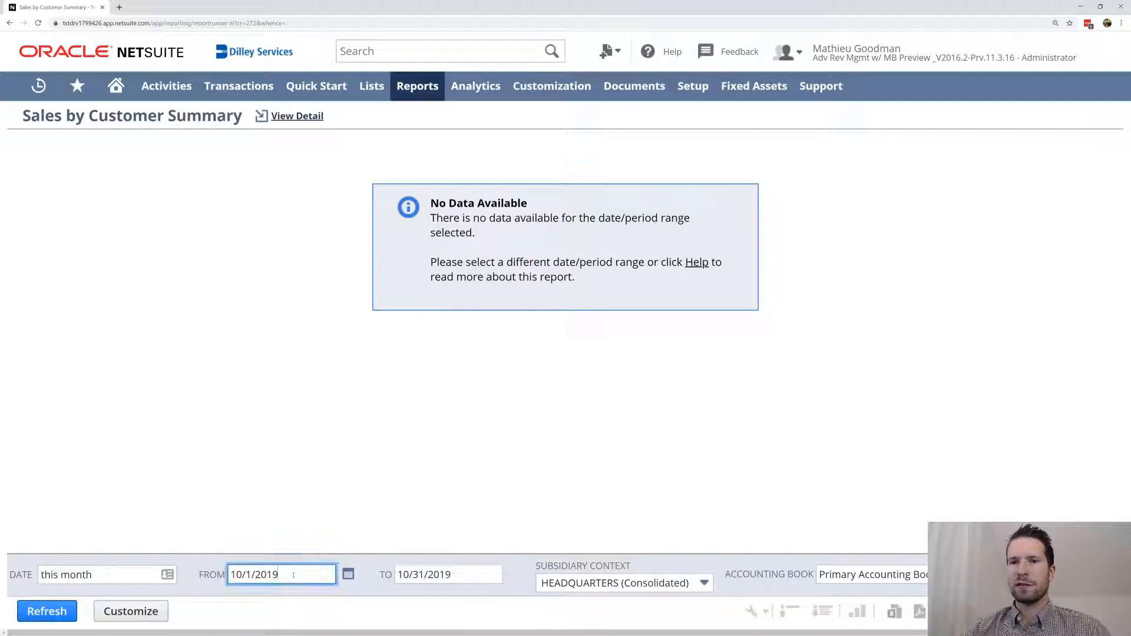
key(BackSpace)
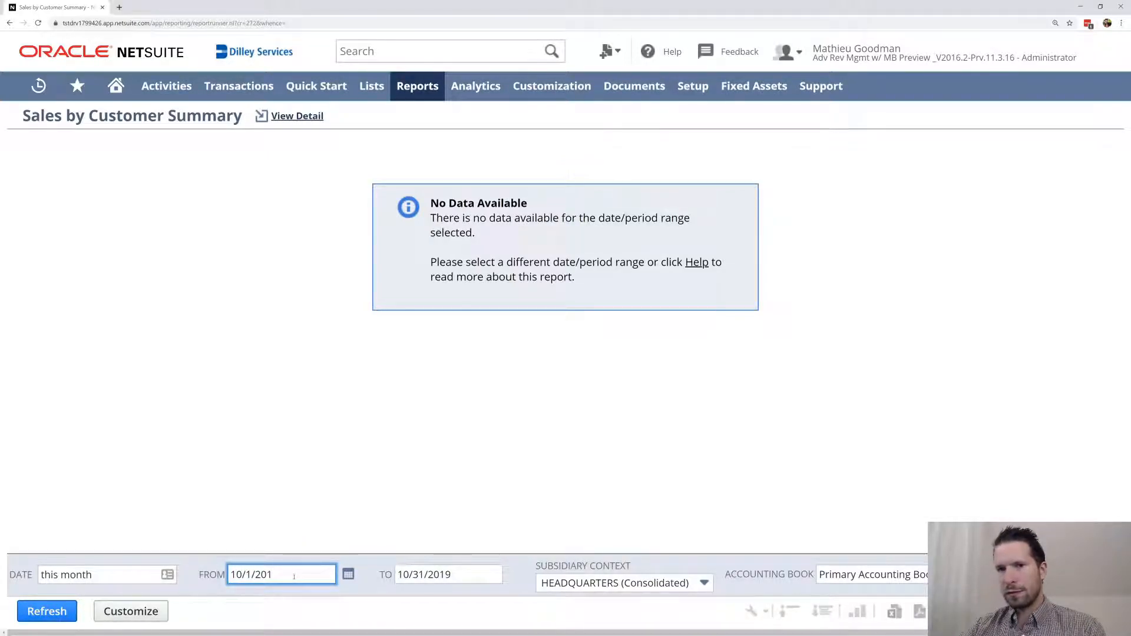
text(0)
click(40, 613)
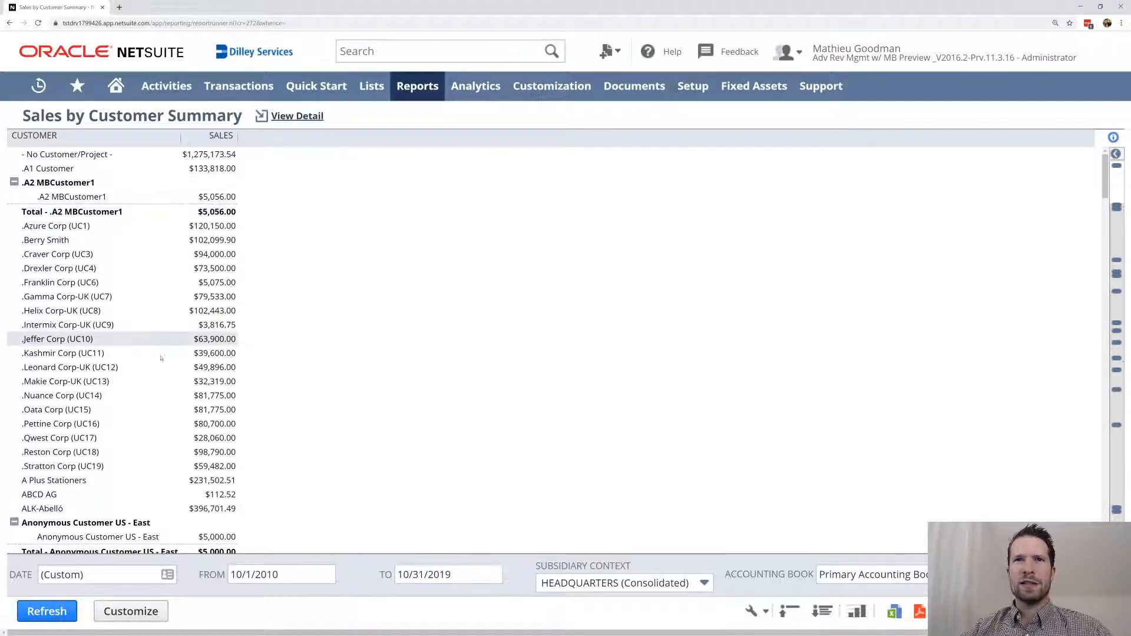
- Start customizing the report and name it "Sales by Customer Summary With Email"
click(120, 612)
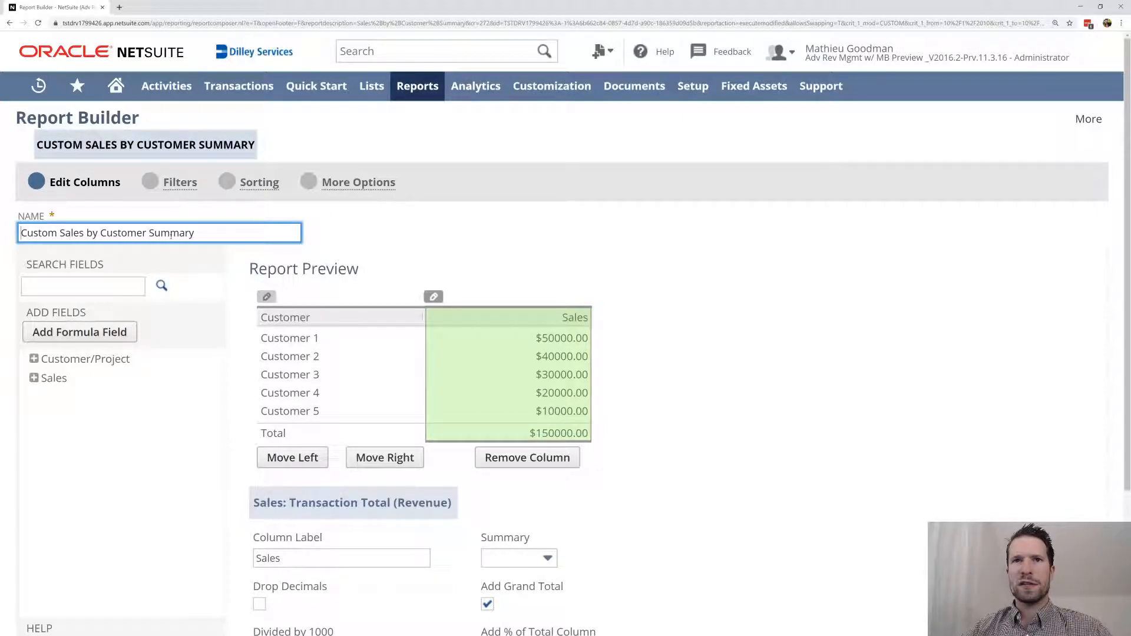
drag(217, 231, 20, 233)
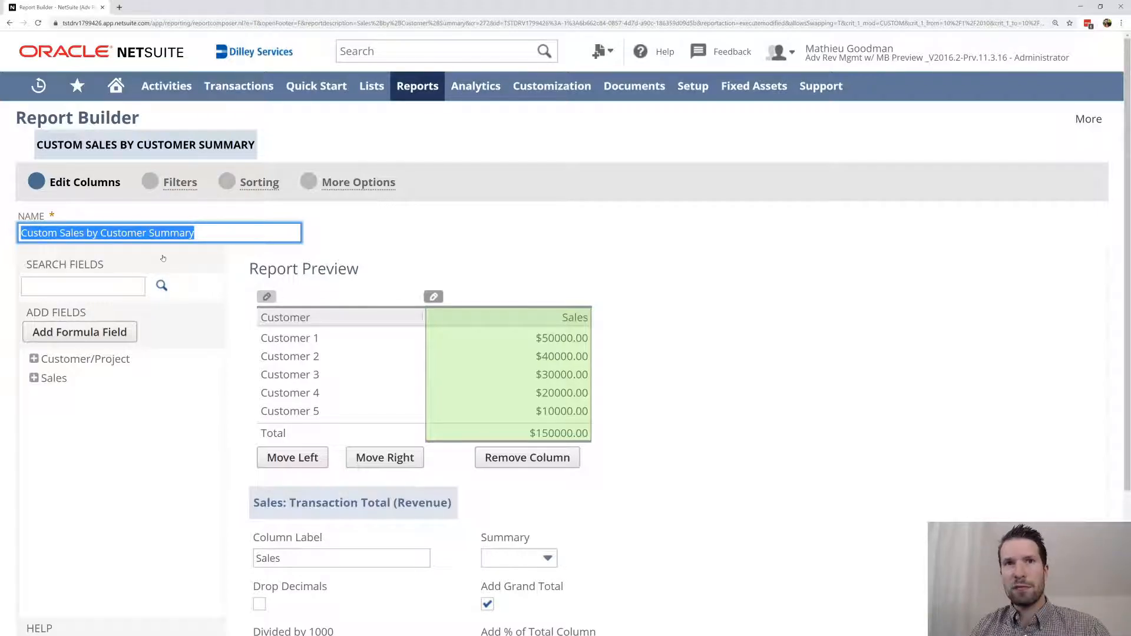
text(Sales by Customer Summary With Email)
click(410, 225)
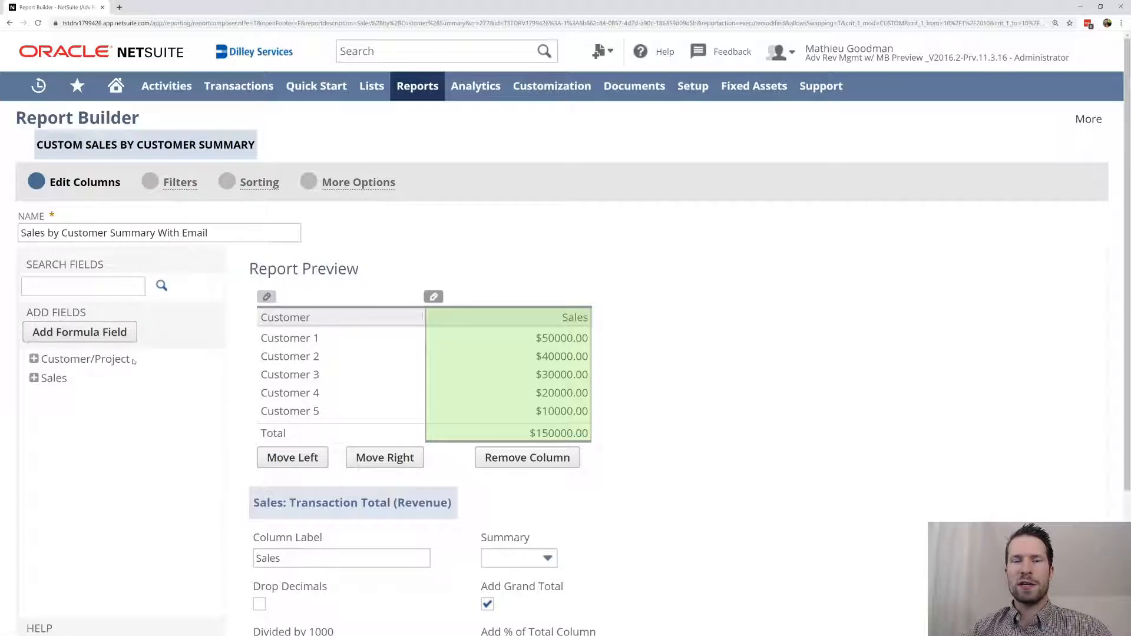
- Add the Customer/Project Email field as a column between Customer and Sales in the report preview
click(79, 288)
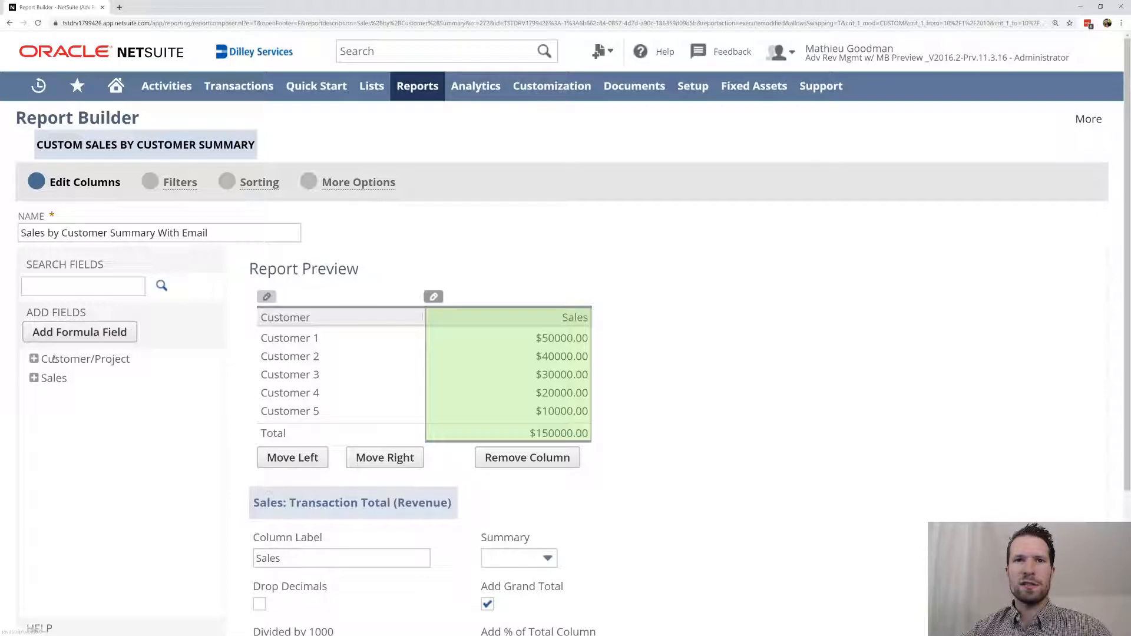
click(78, 287)
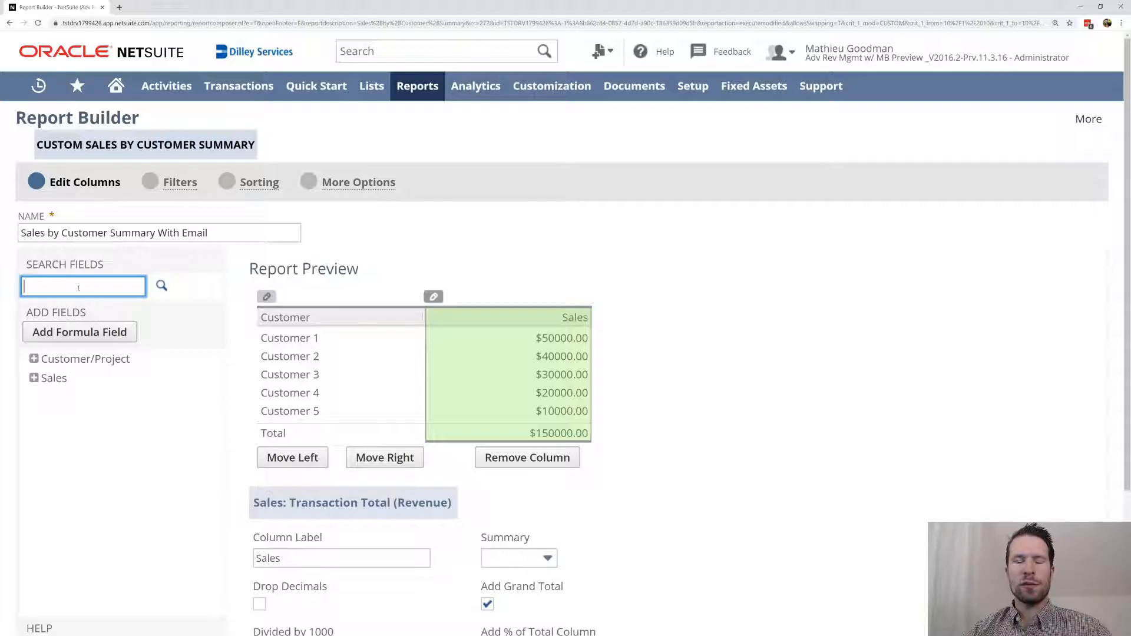
click(34, 360)
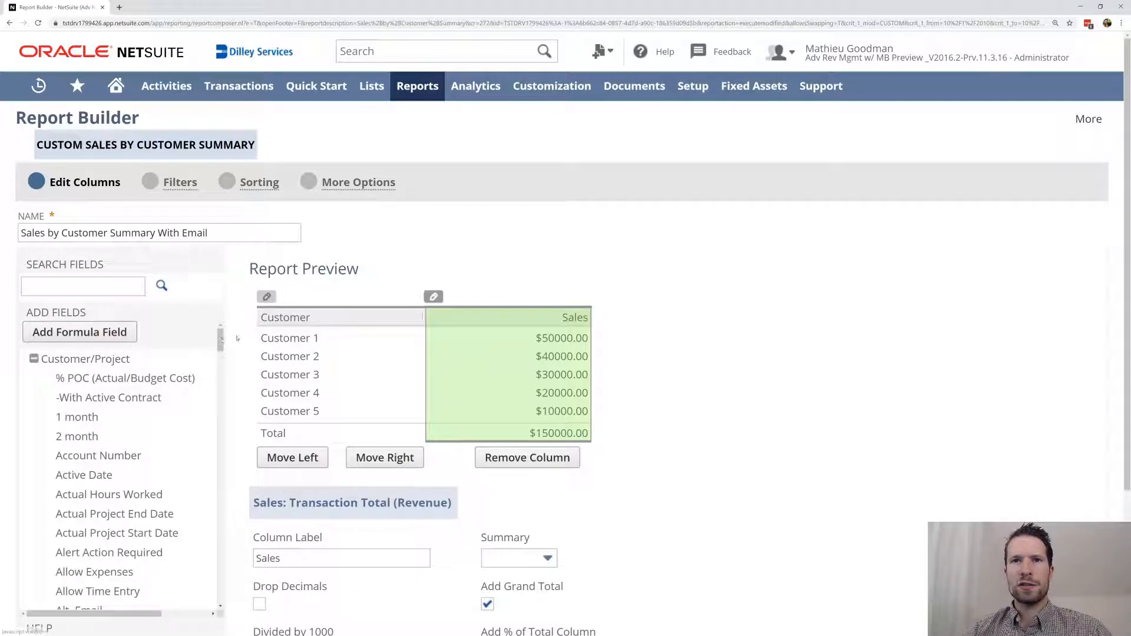
drag(221, 339, 221, 388)
drag(69, 452, 424, 350)
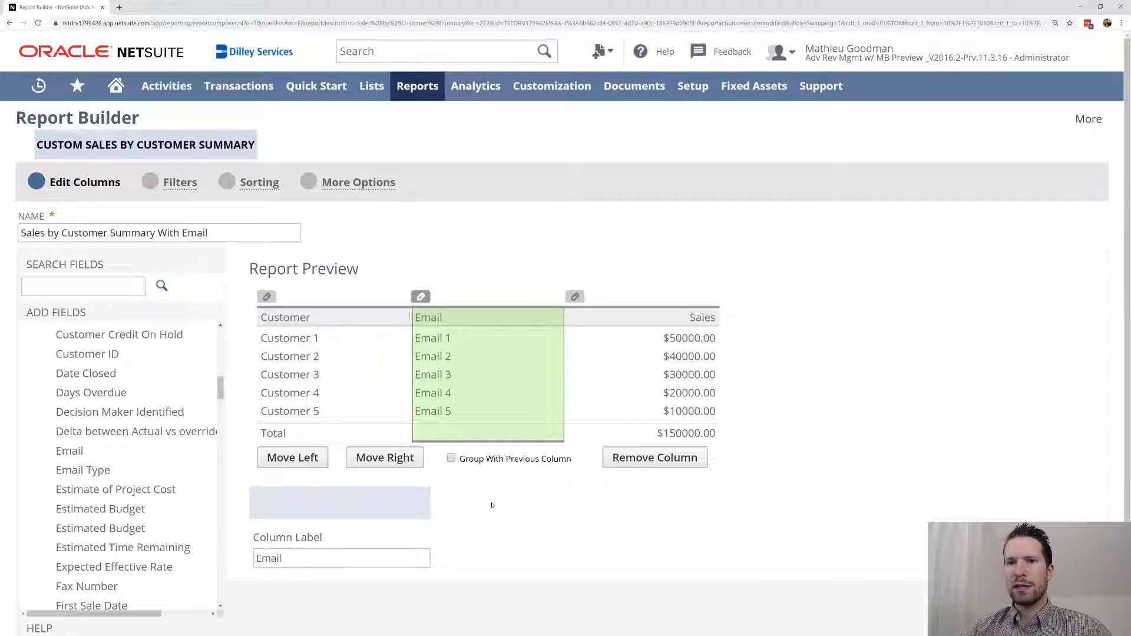
- Check the report's filters and add the Customer/Project Email field to its sort order
click(180, 183)
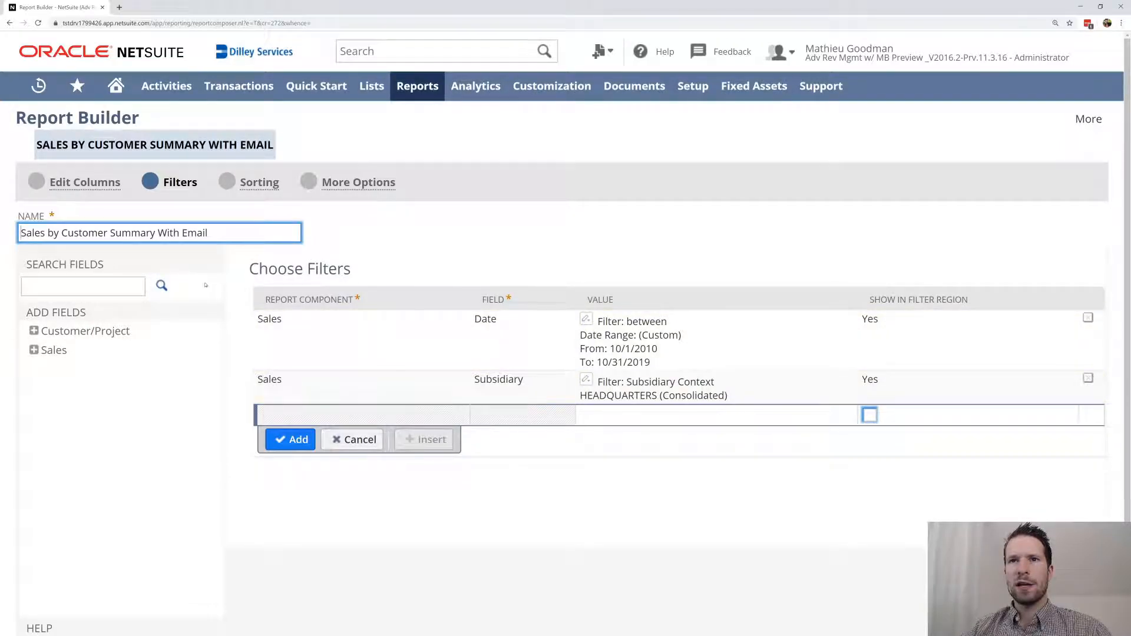
click(253, 186)
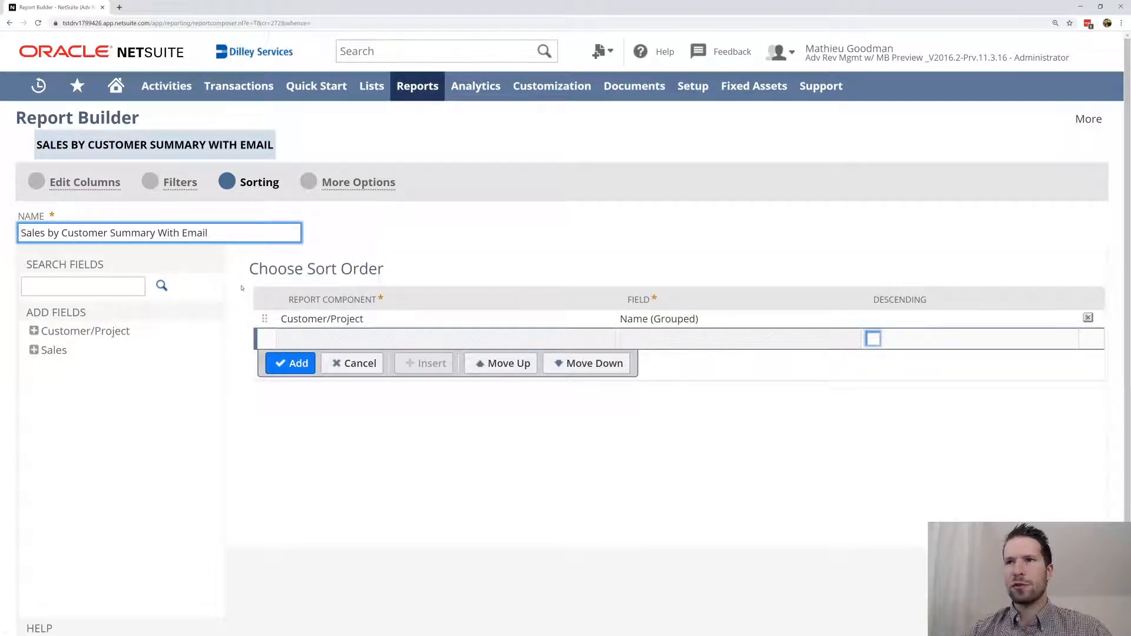
click(33, 331)
scroll(218, 340, down, 1)
scroll(218, 340, down, 10)
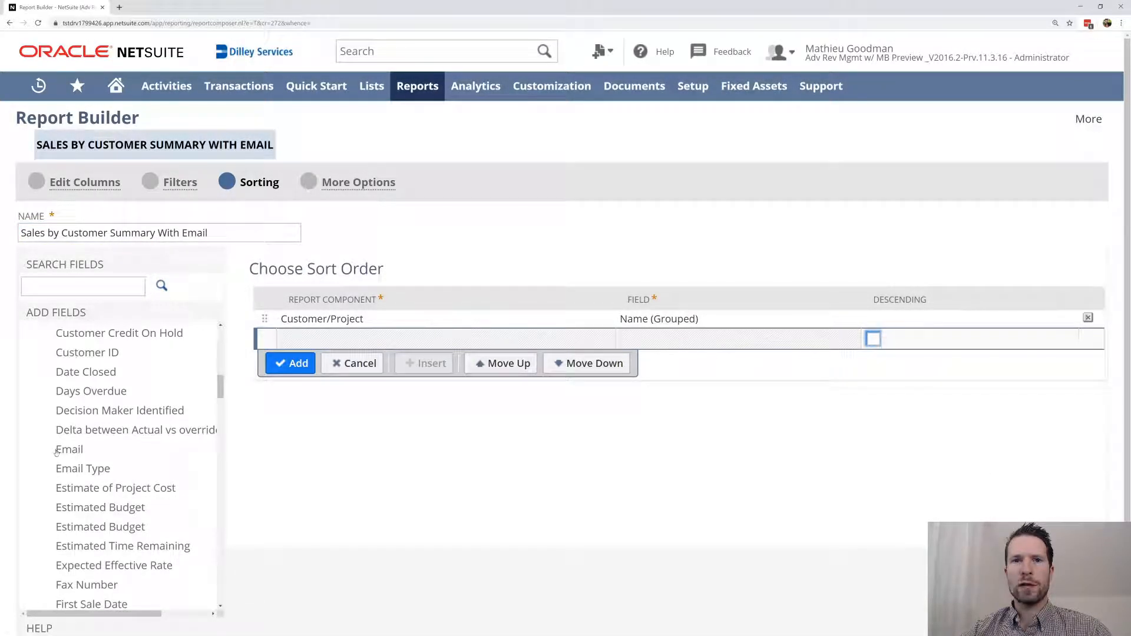
click(76, 449)
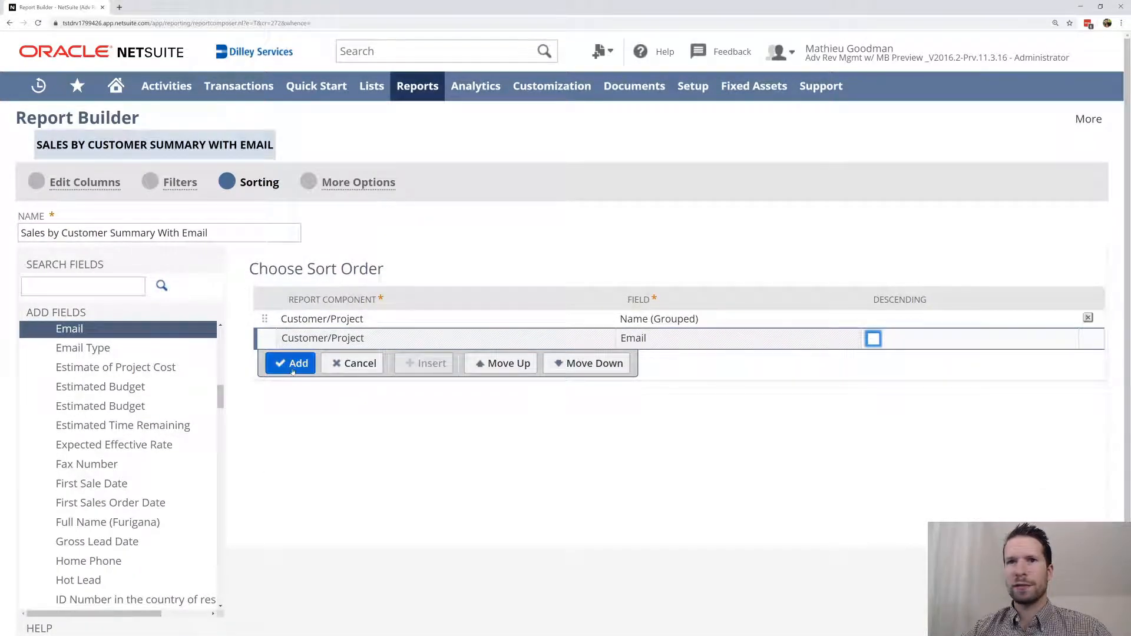
click(293, 365)
- Move the Email sort row above Name (Grouped) so that Email is the primary sort field
click(295, 337)
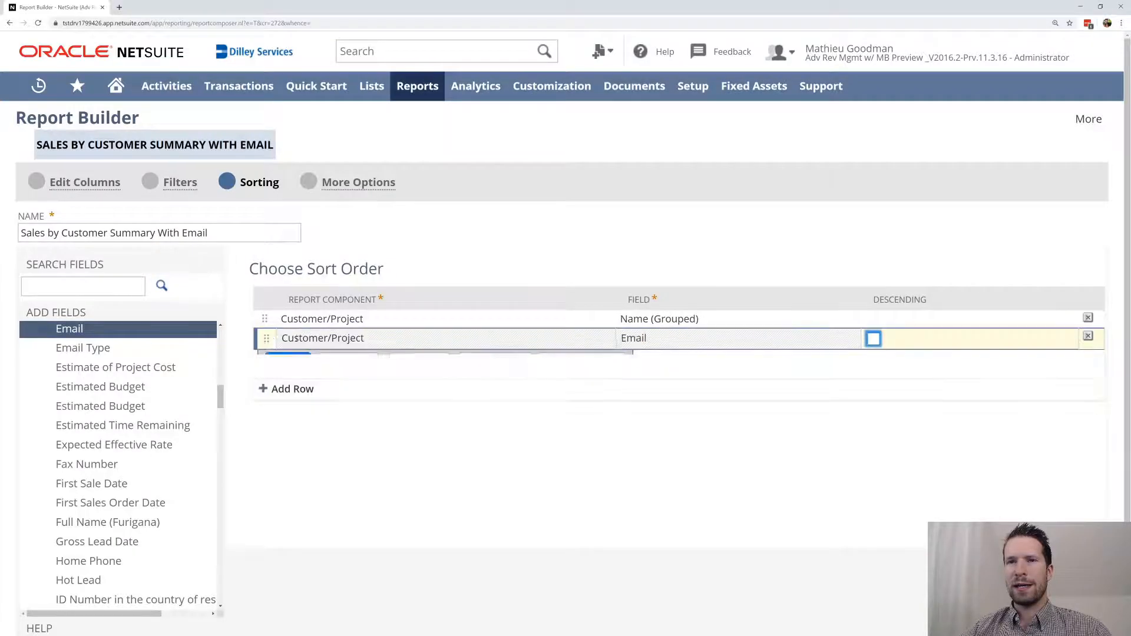
drag(274, 337, 275, 321)
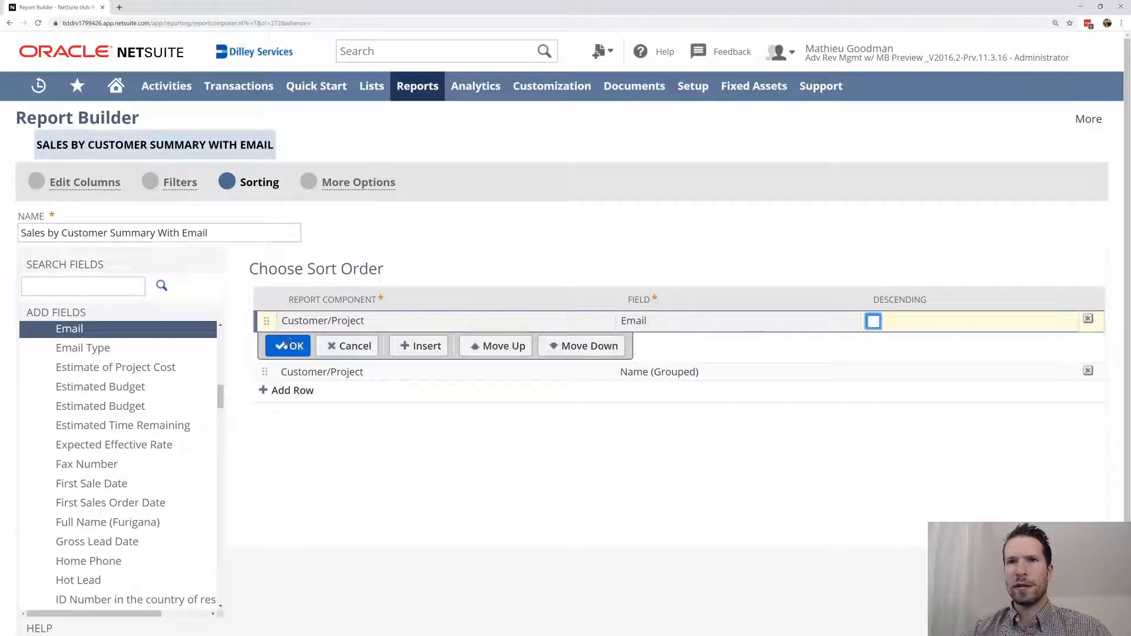
click(287, 346)
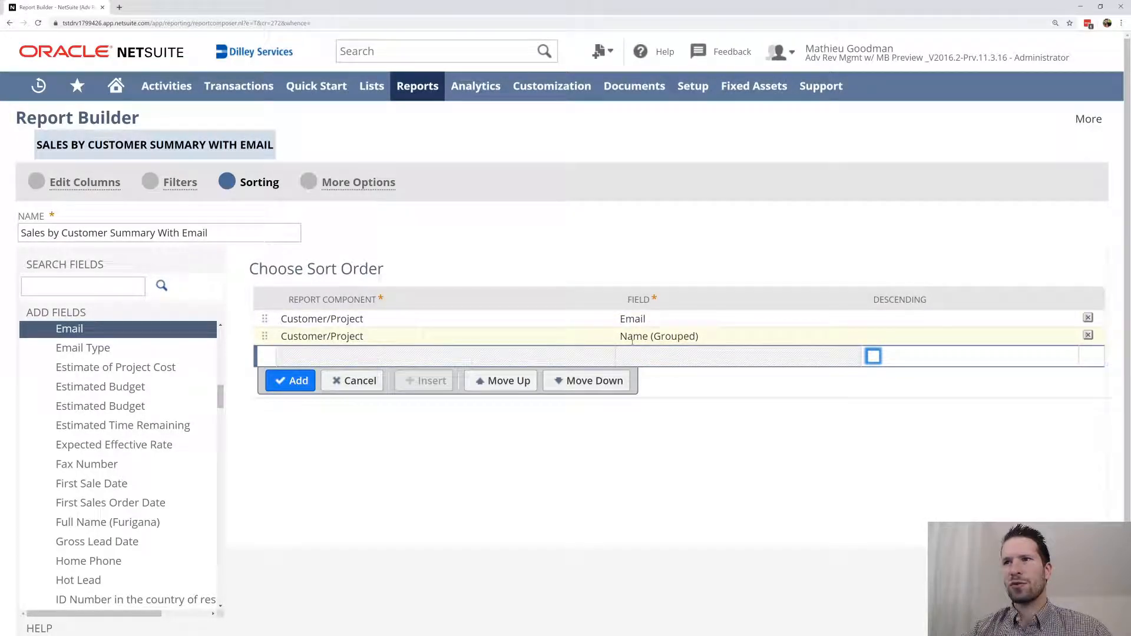
- Review the additional report options and audience settings, and generate the customized report
click(353, 183)
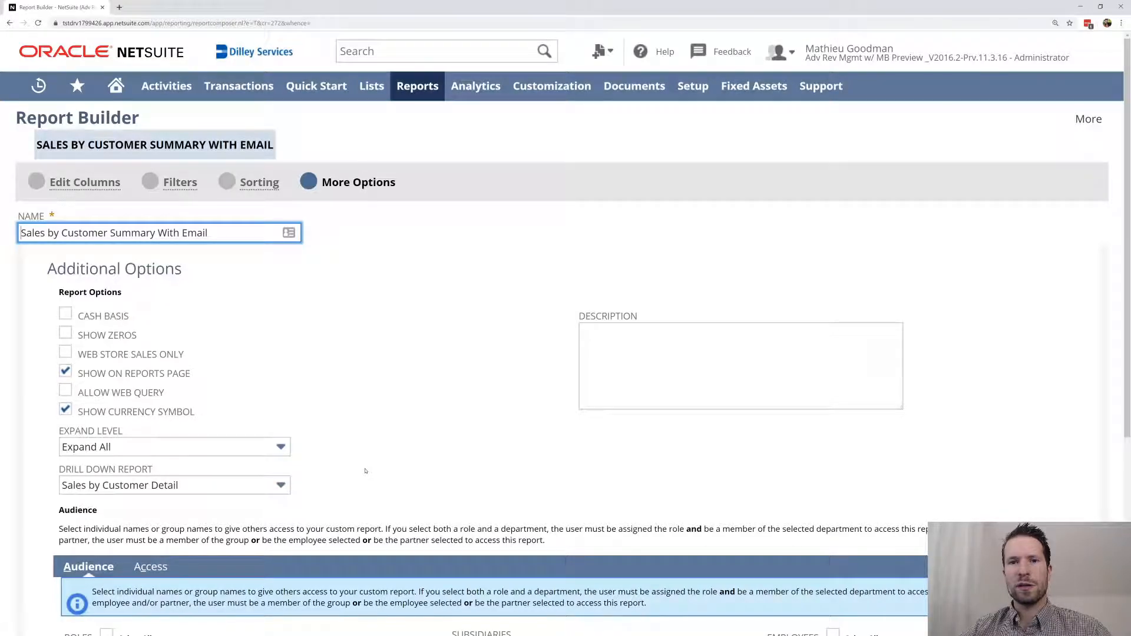
scroll(365, 471, down, 3)
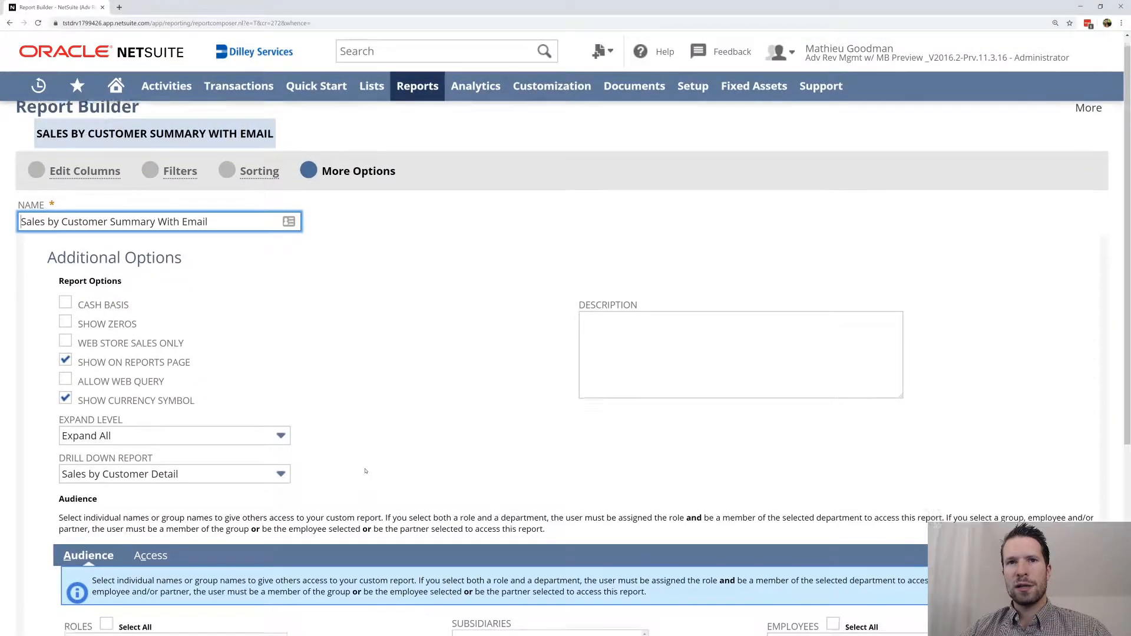
scroll(365, 471, down, 2)
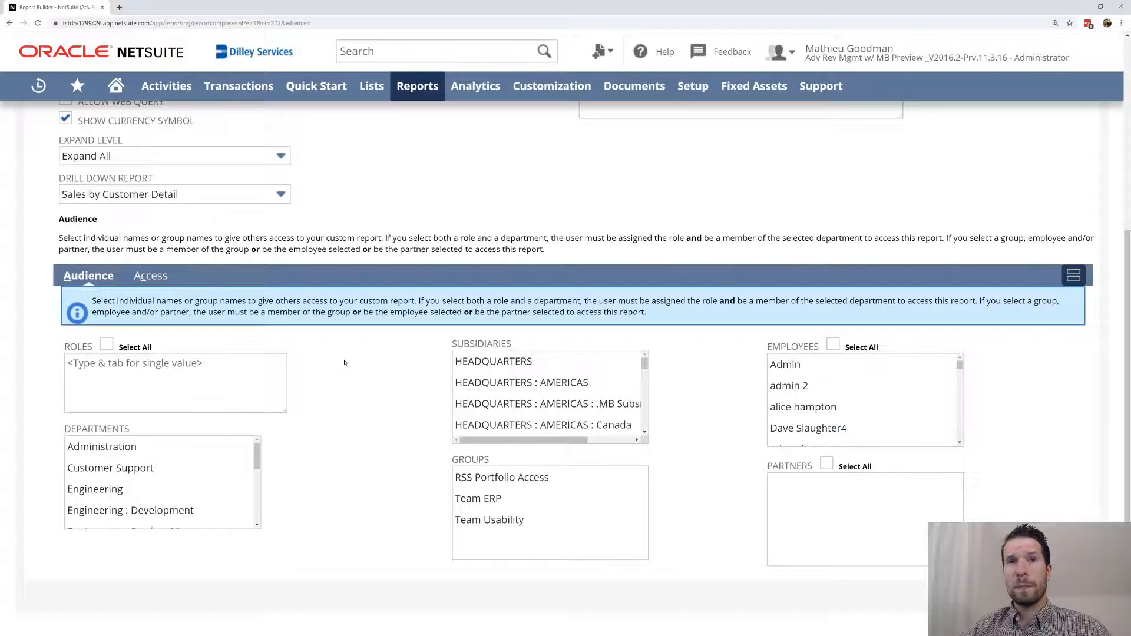
click(1058, 596)
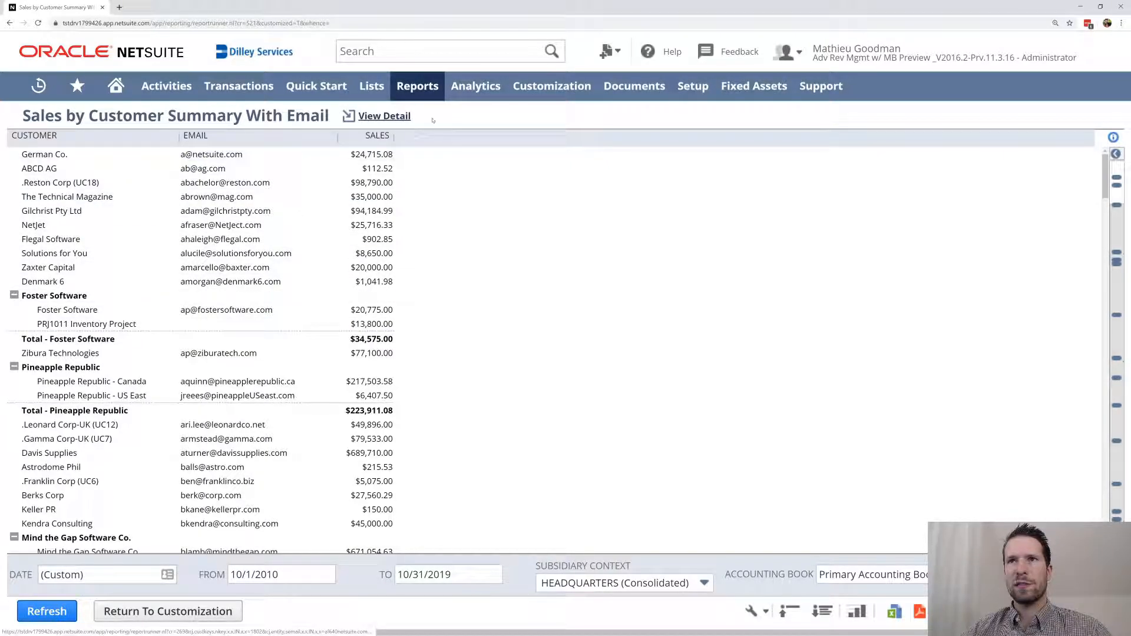
- Examine the shortcuts and the recent and saved report lists as ways to reopen the report, and activate the global search
mouse_move(77, 86)
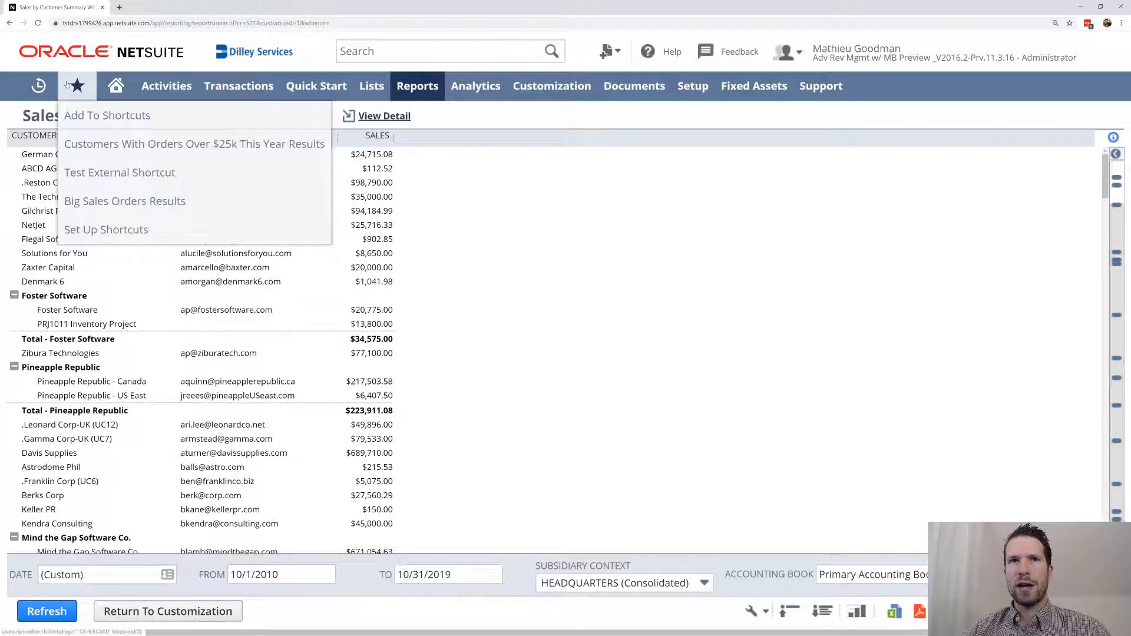
mouse_move(417, 89)
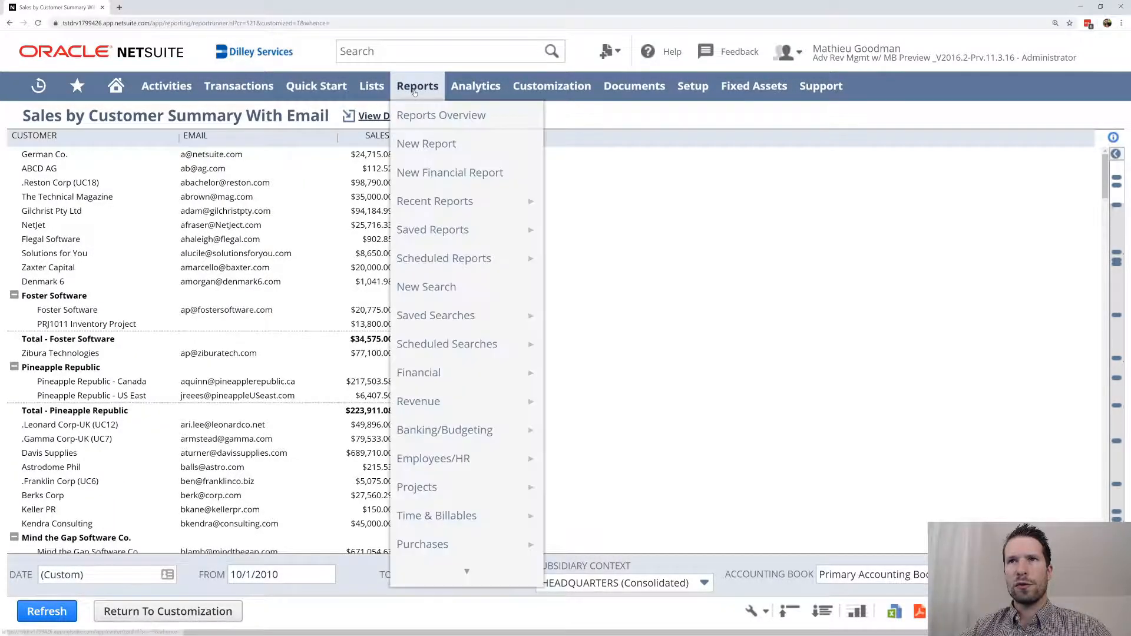
mouse_move(420, 204)
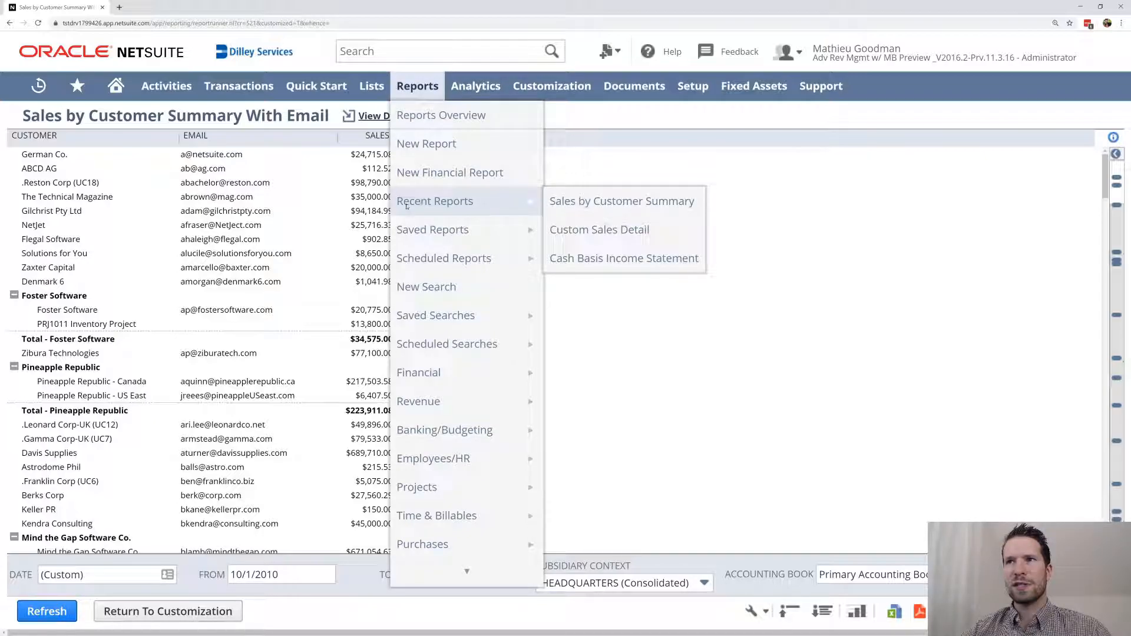
mouse_move(418, 235)
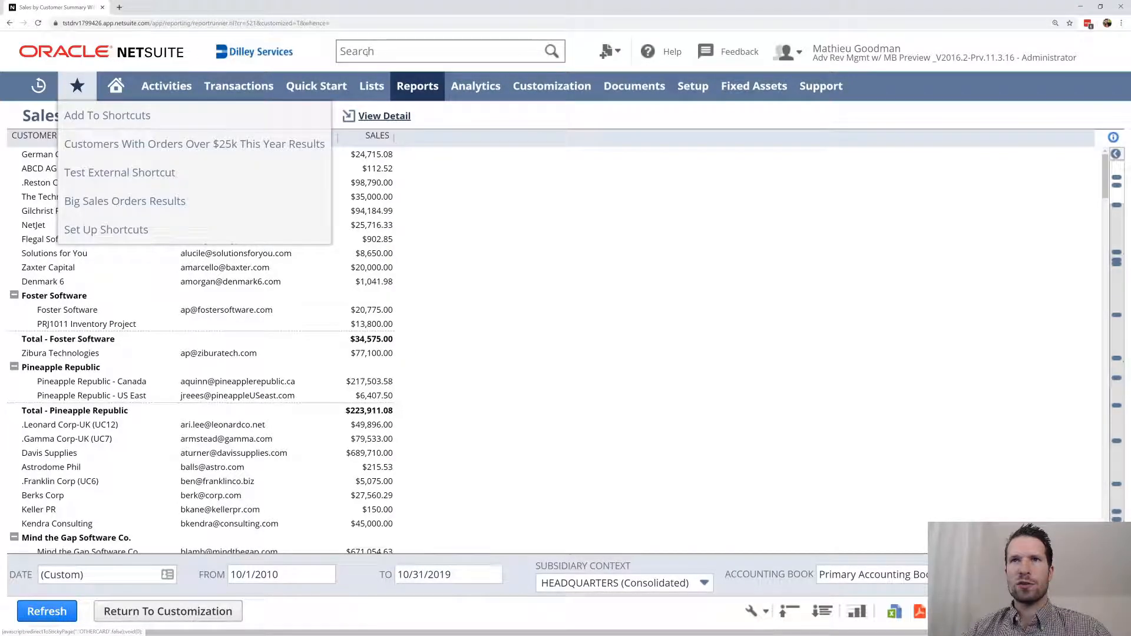
click(390, 52)
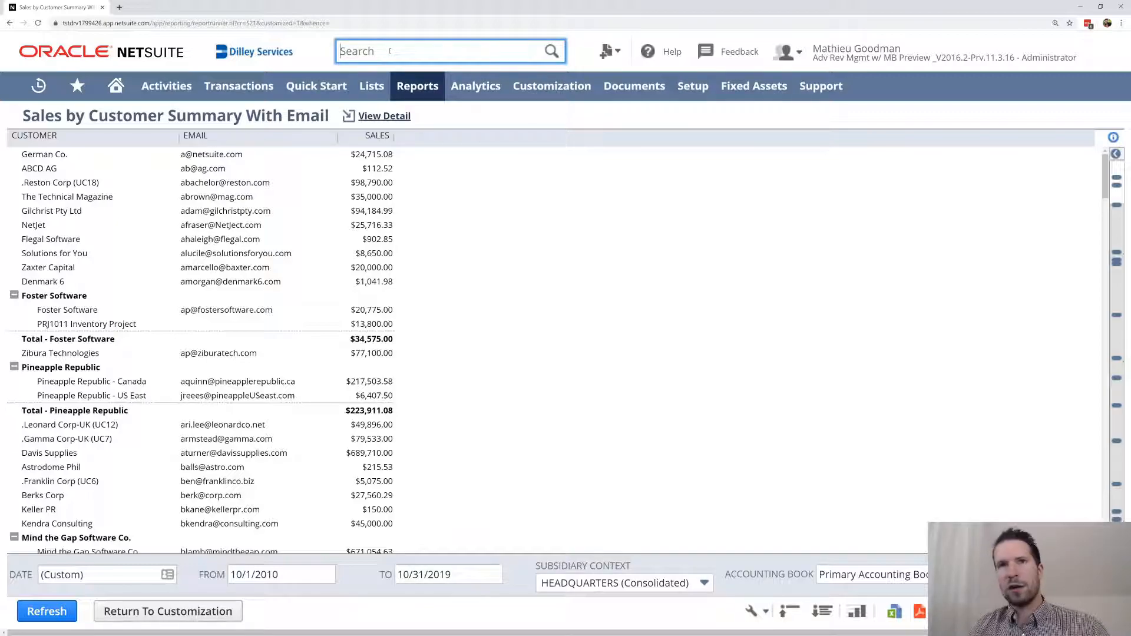